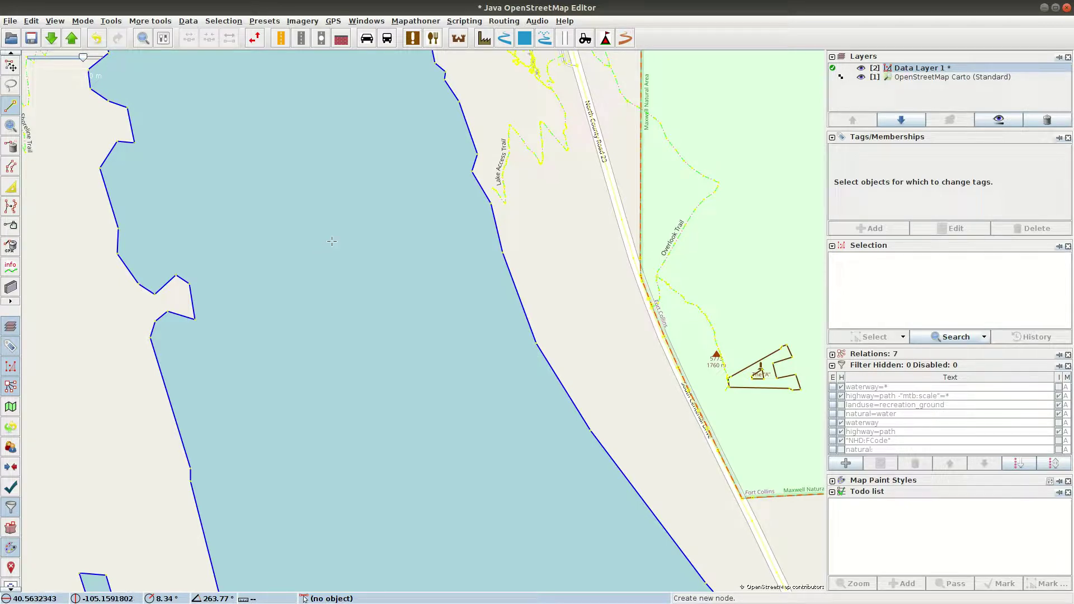
# Draw a four-node open way in the reservoir, running left, down, then right, ending with a double-click.
pyautogui.click(333, 240)
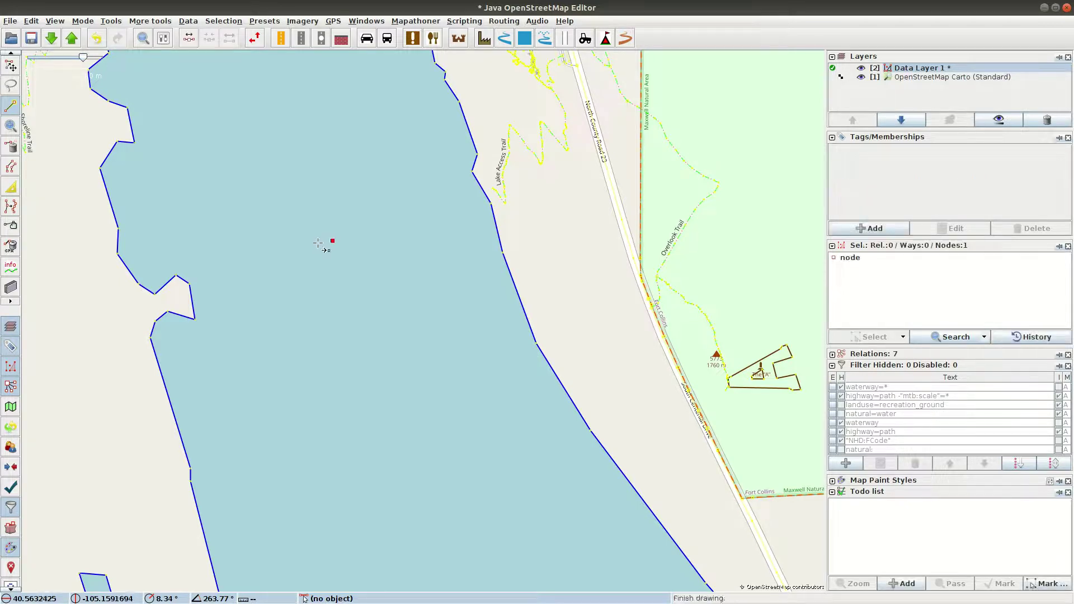
pyautogui.click(290, 240)
pyautogui.click(291, 310)
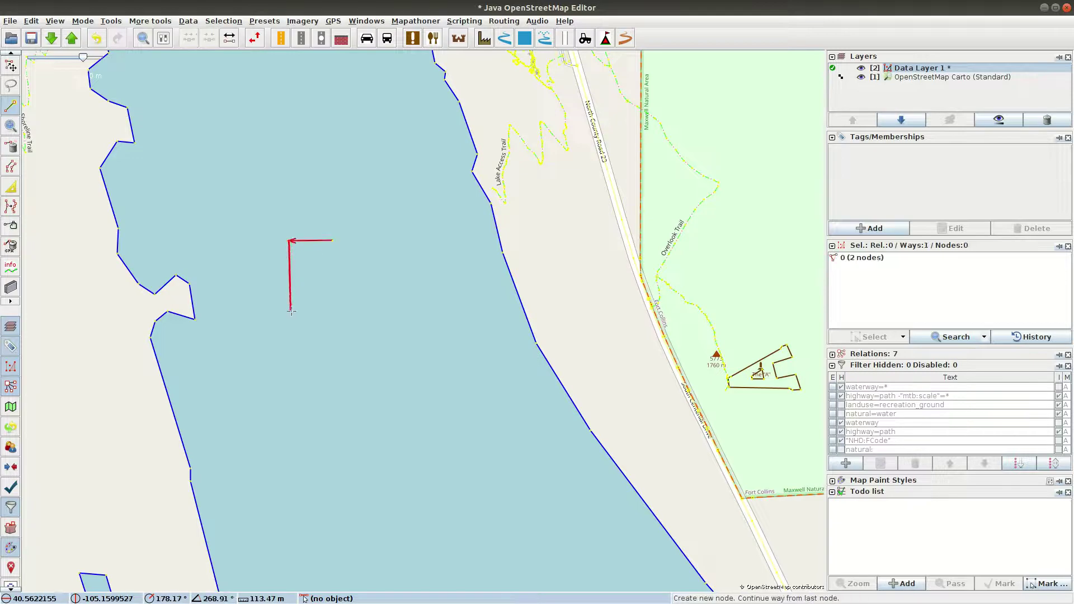
pyautogui.doubleClick(335, 310)
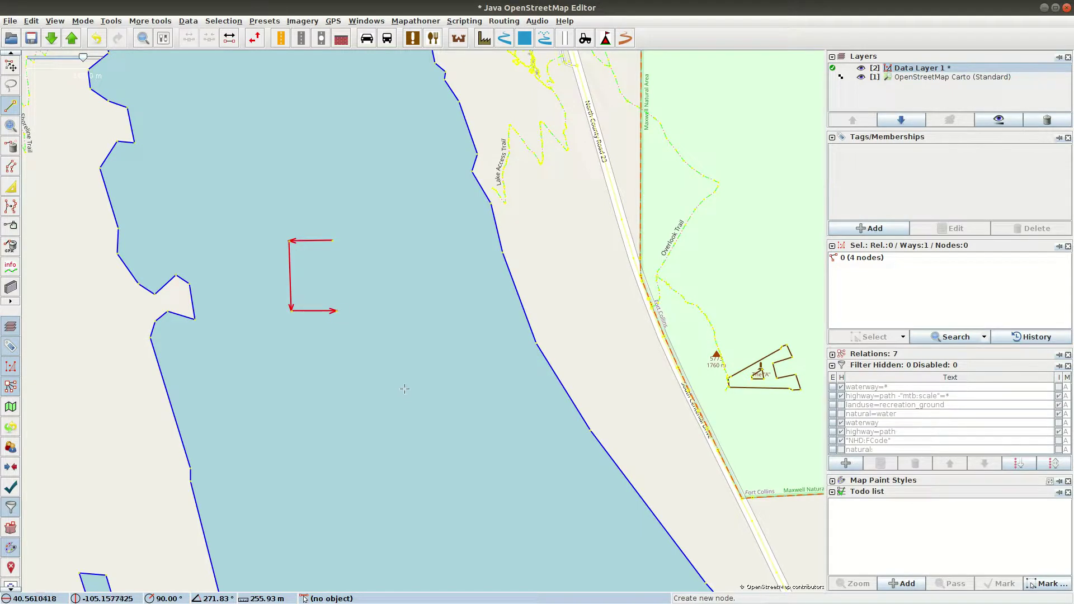
# Draw a separate way from the outline's top end node to its bottom end node, closing the shape.
pyautogui.click(332, 240)
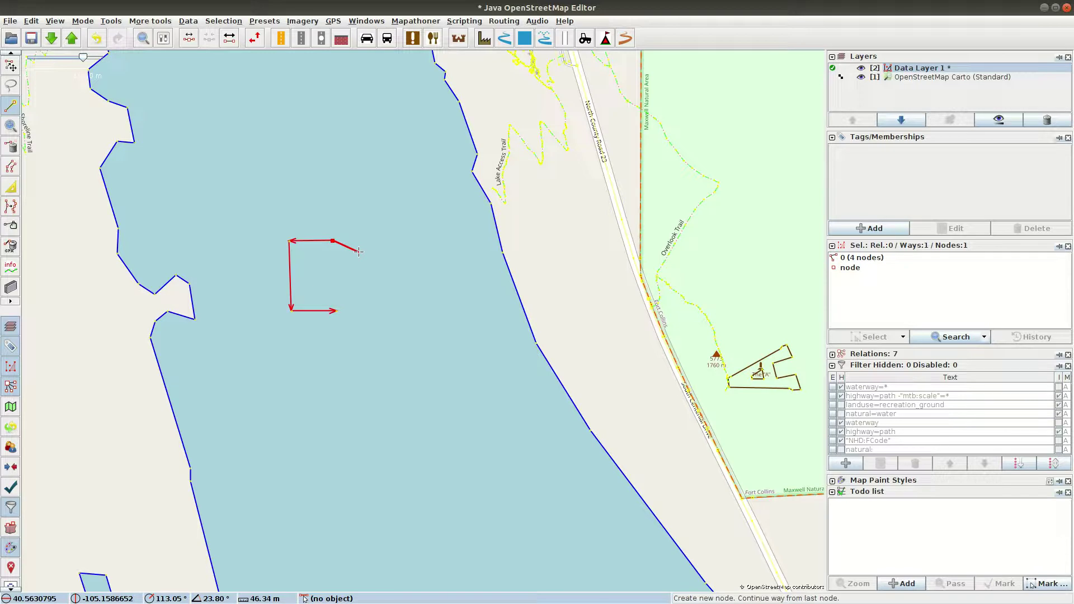
pyautogui.press('alt')
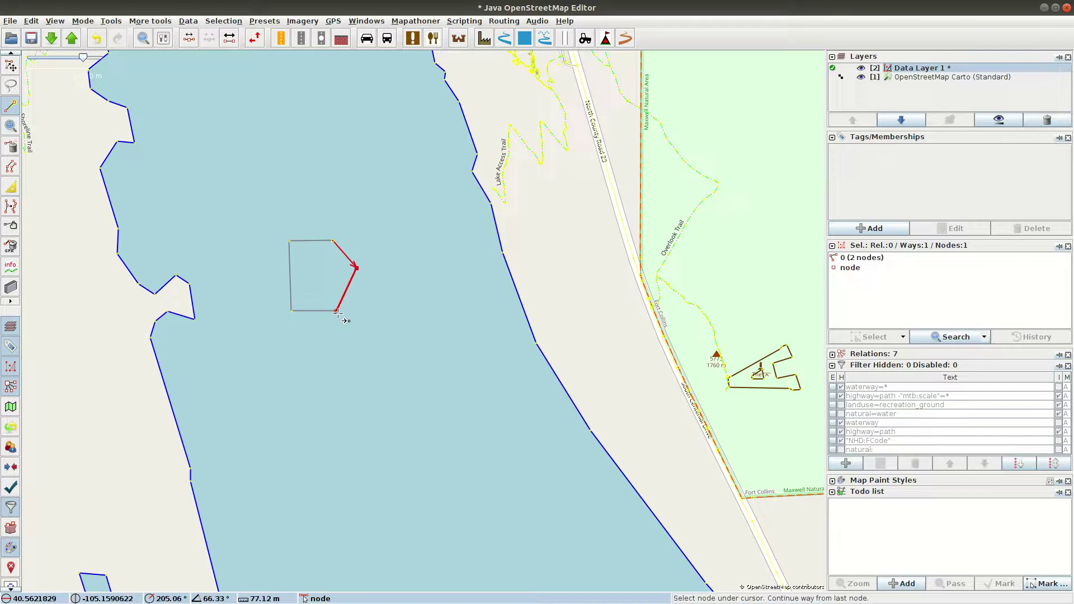
pyautogui.click(336, 311)
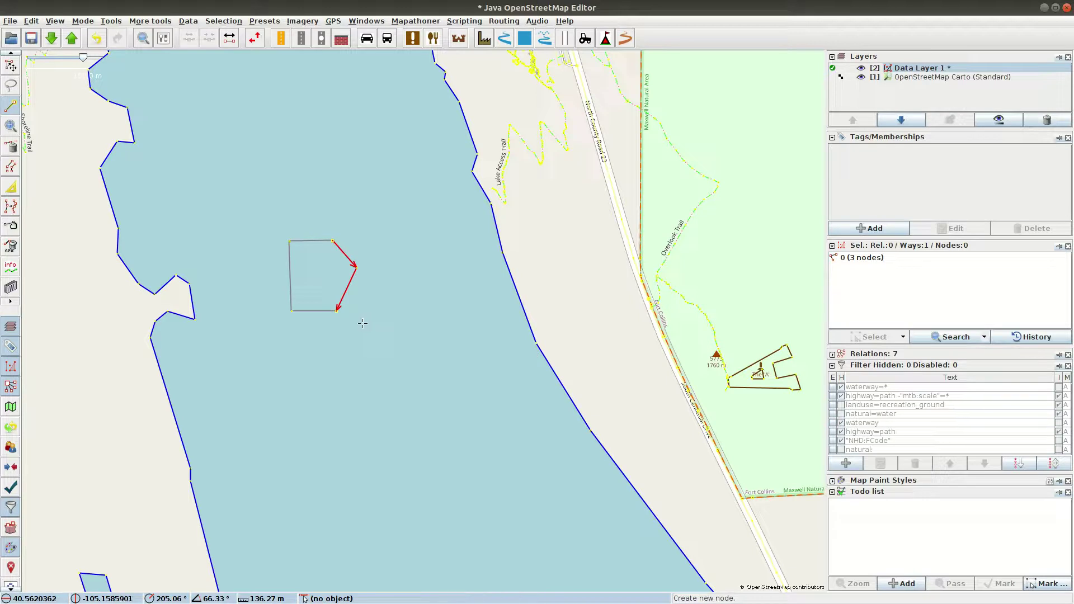
# Select both ways and build a two-member multipolygon relation from them via Tools > Create multipolygon.
pyautogui.press('s')
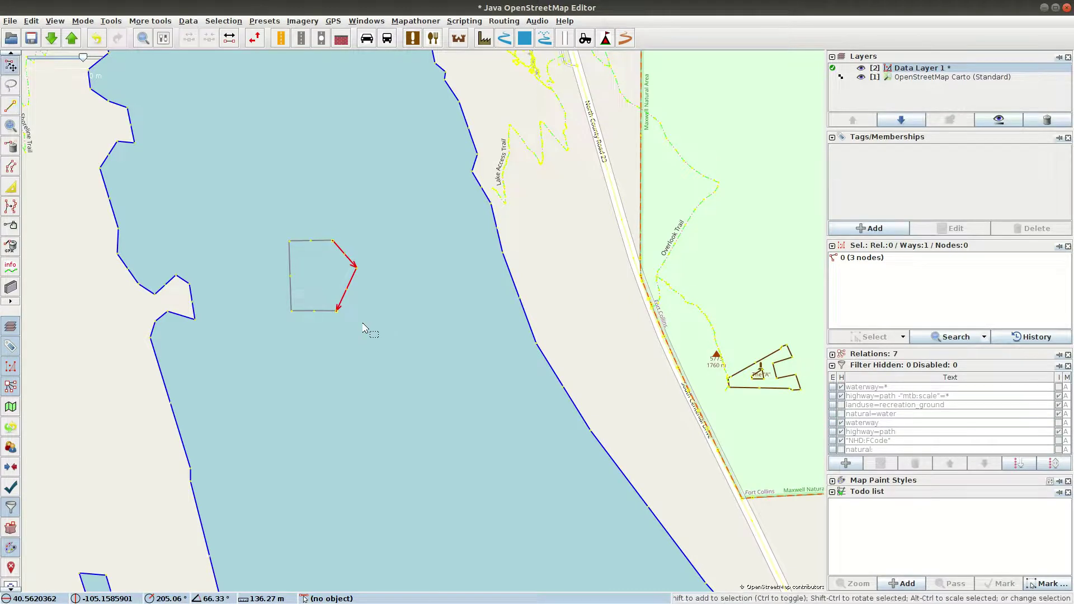
pyautogui.keyDown('shift'); pyautogui.click(325, 311); pyautogui.keyUp('shift')
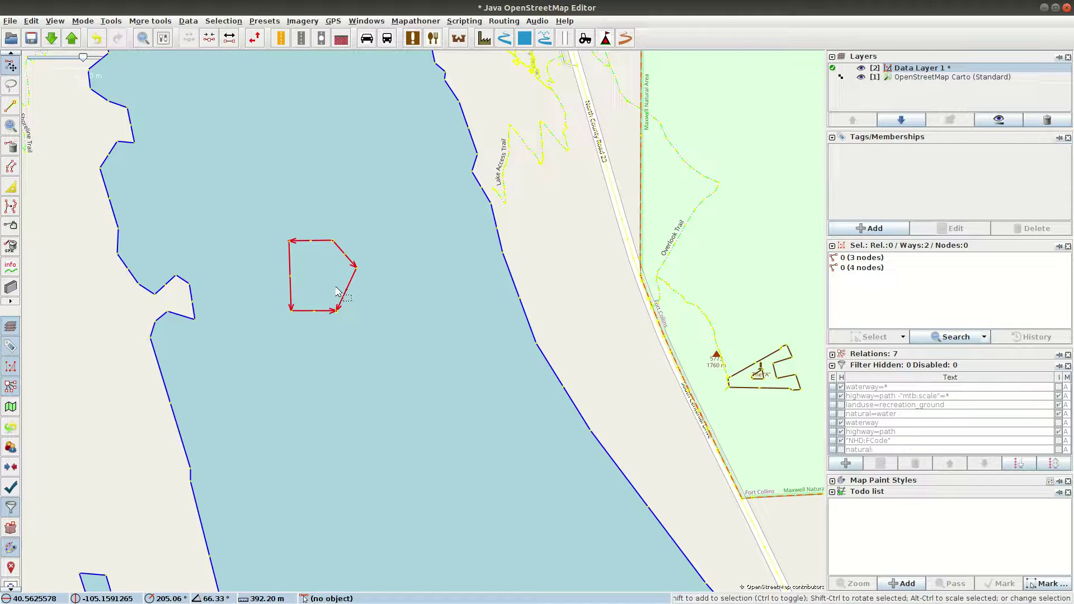
pyautogui.click(115, 22)
pyautogui.click(161, 268)
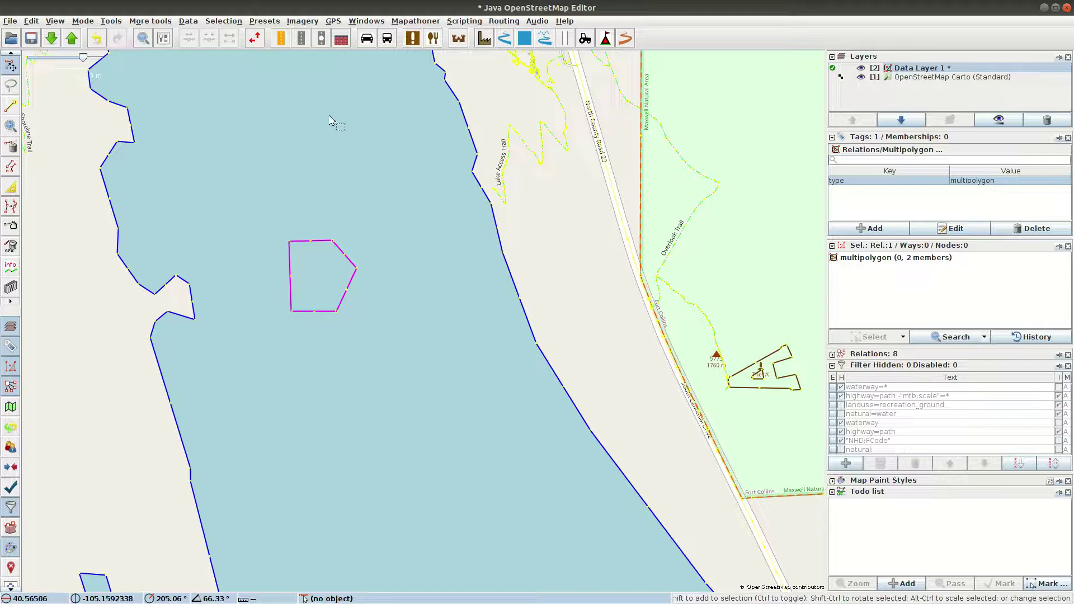
# Apply the Geography > Nature > Wood preset, giving the relation natural=wood.
pyautogui.click(268, 23)
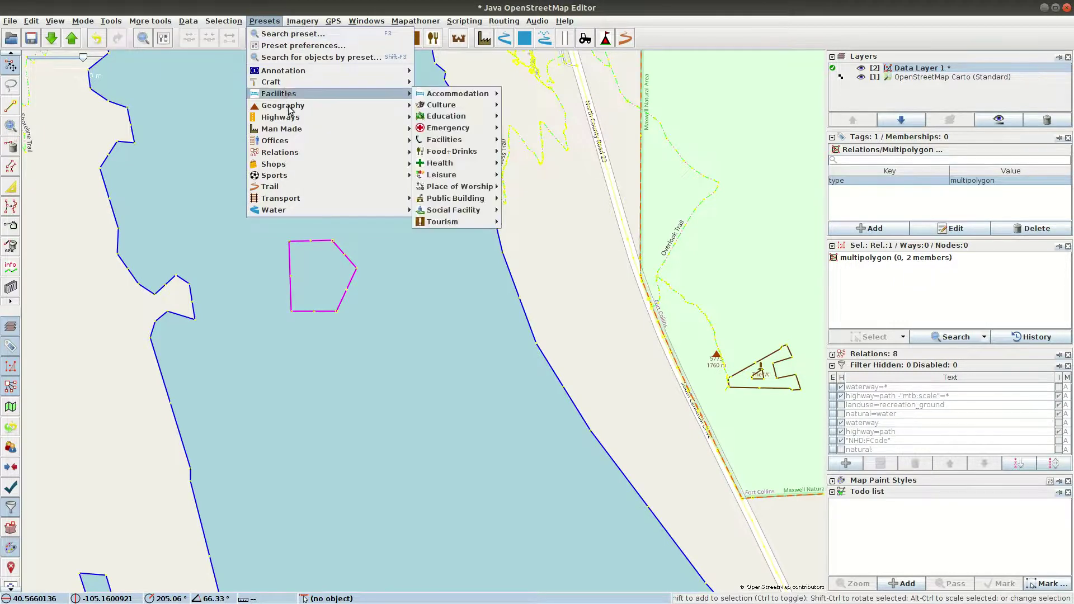
pyautogui.moveTo(290, 109)
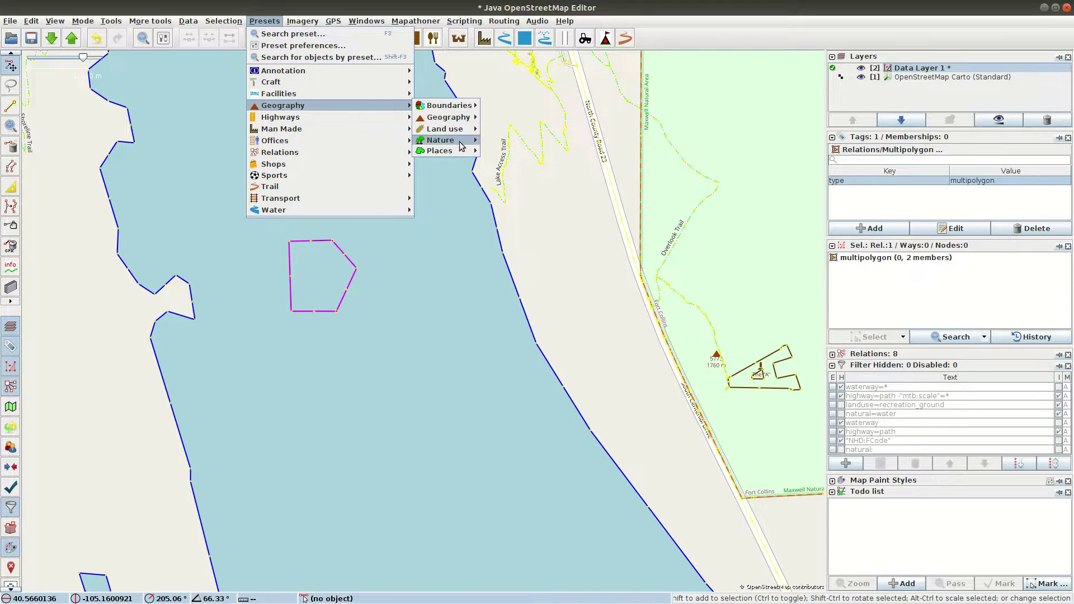
pyautogui.moveTo(462, 146)
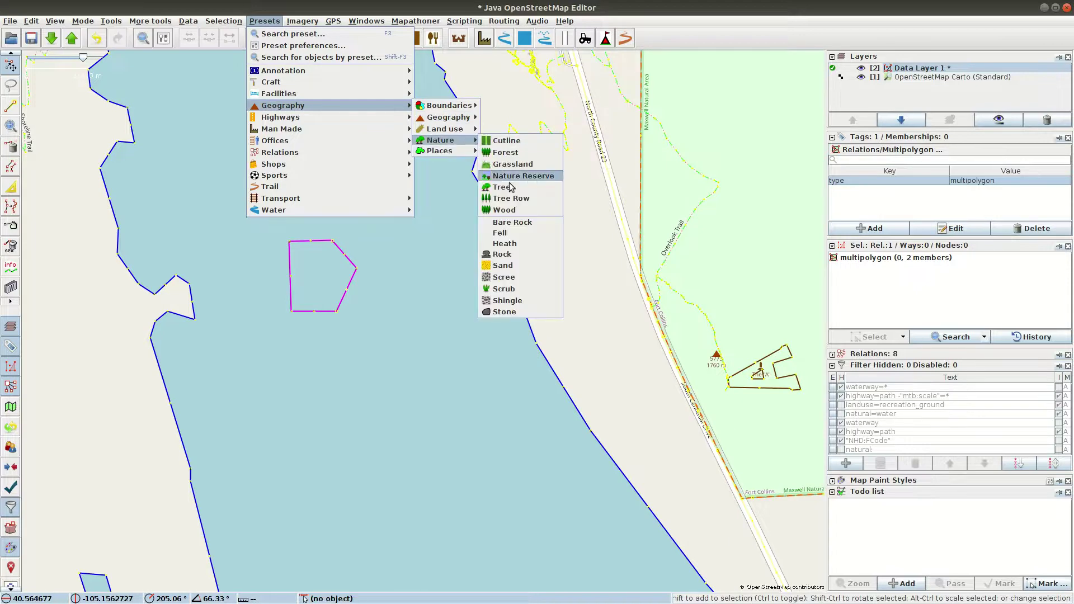
pyautogui.click(514, 212)
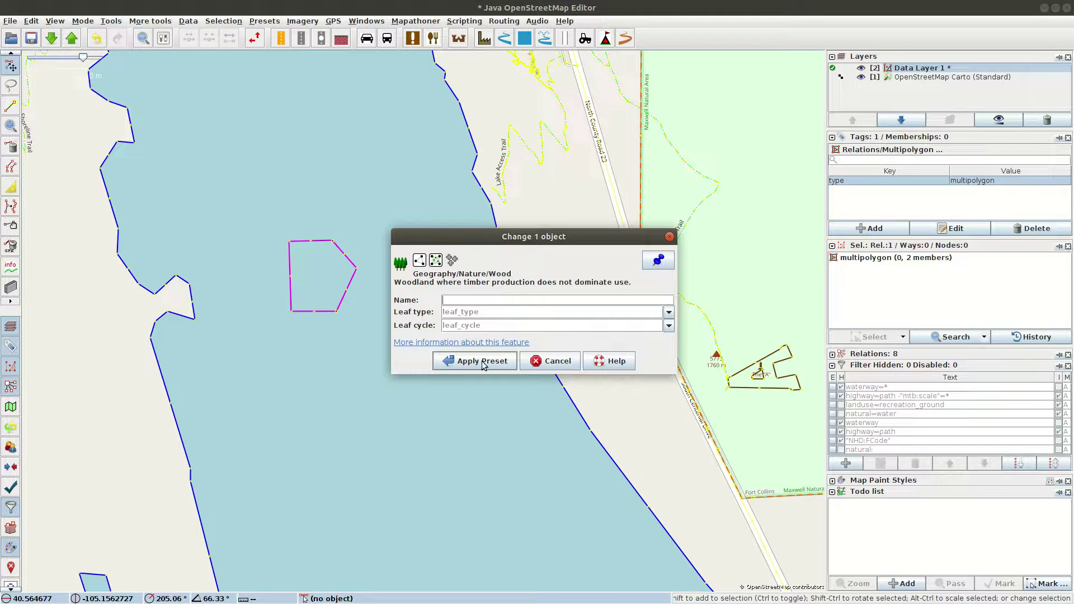
pyautogui.click(475, 362)
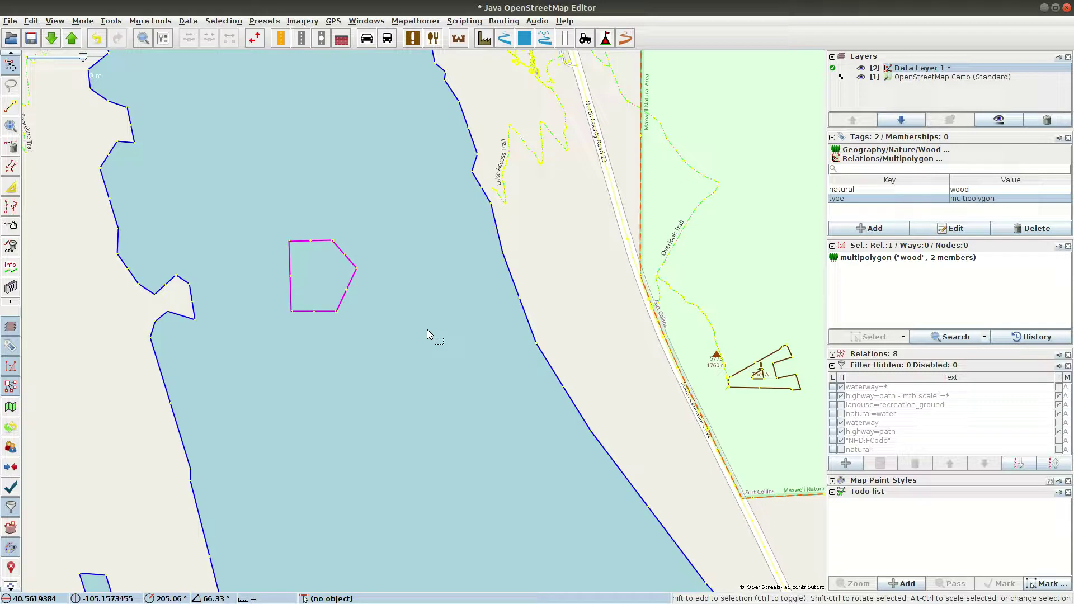
# Draw a four-node way from the wood's top-right node eastward and back to its bottom-right node.
pyautogui.press('a')
pyautogui.click(333, 240)
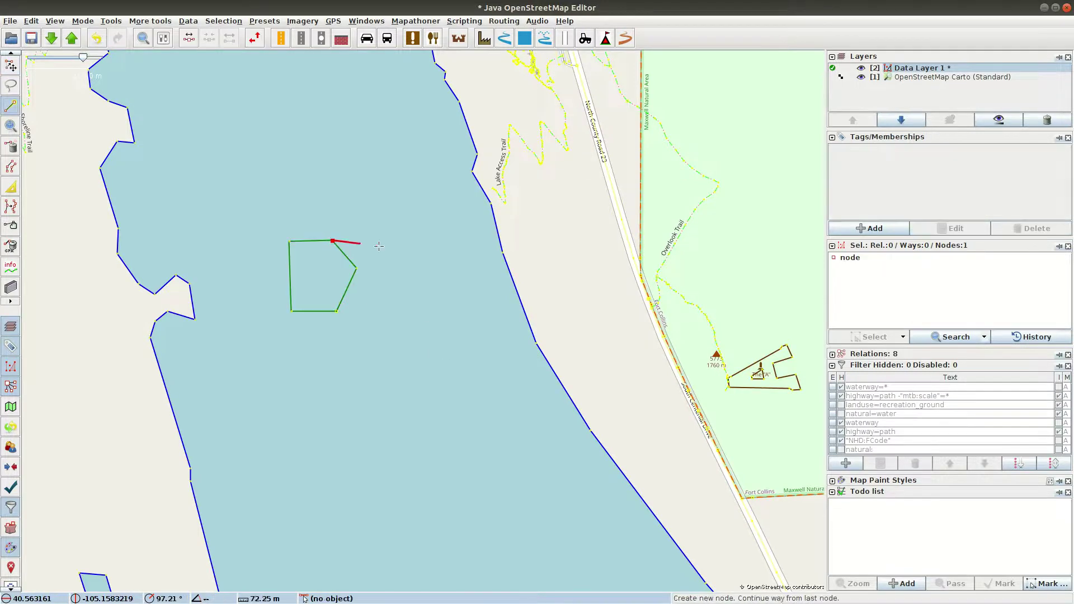
pyautogui.click(392, 240)
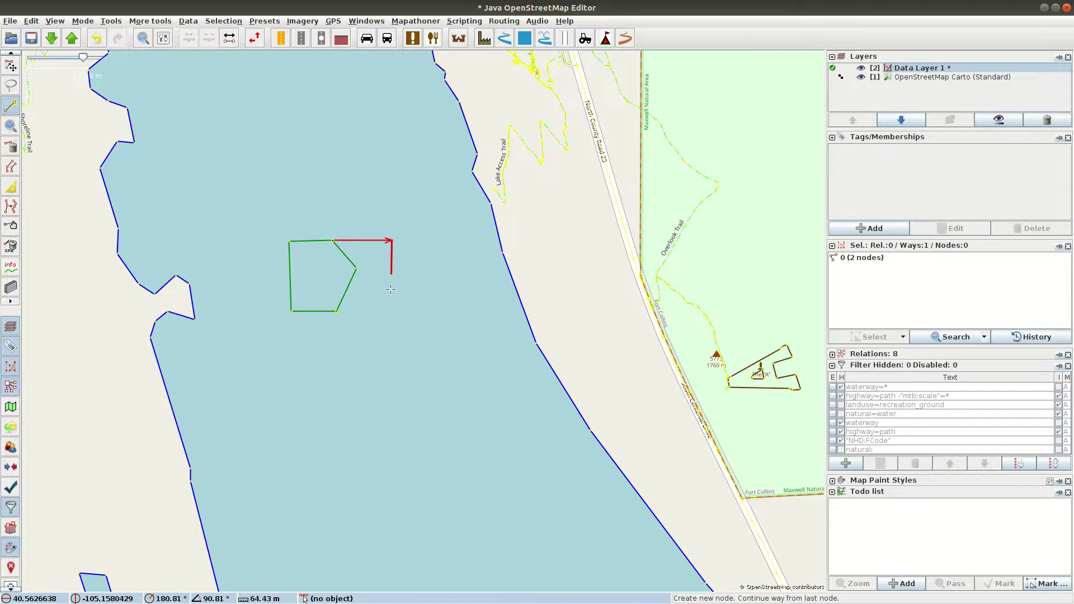
pyautogui.click(395, 316)
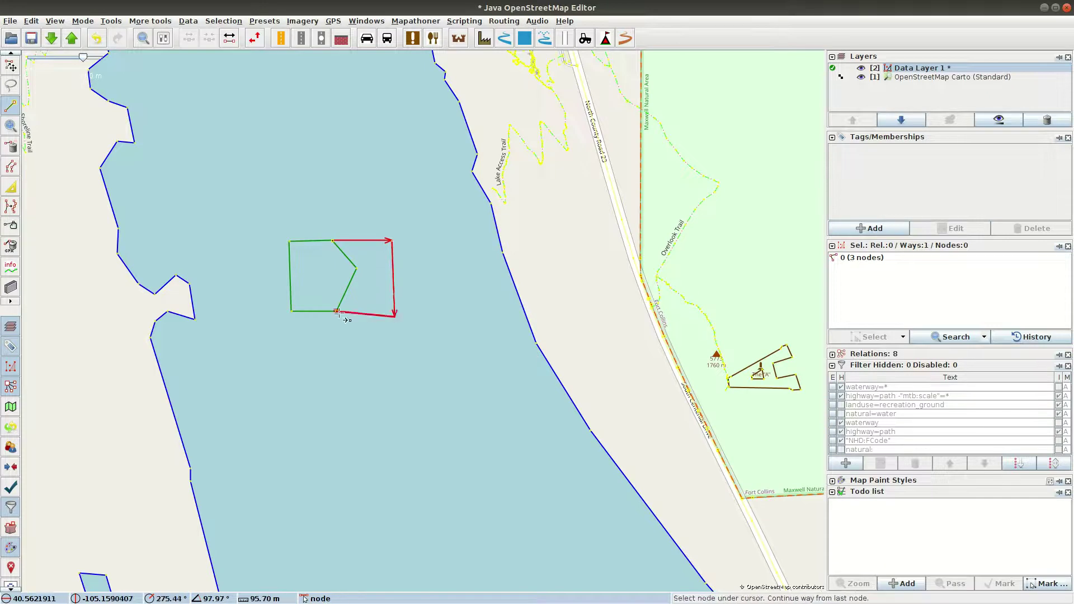
pyautogui.click(337, 311)
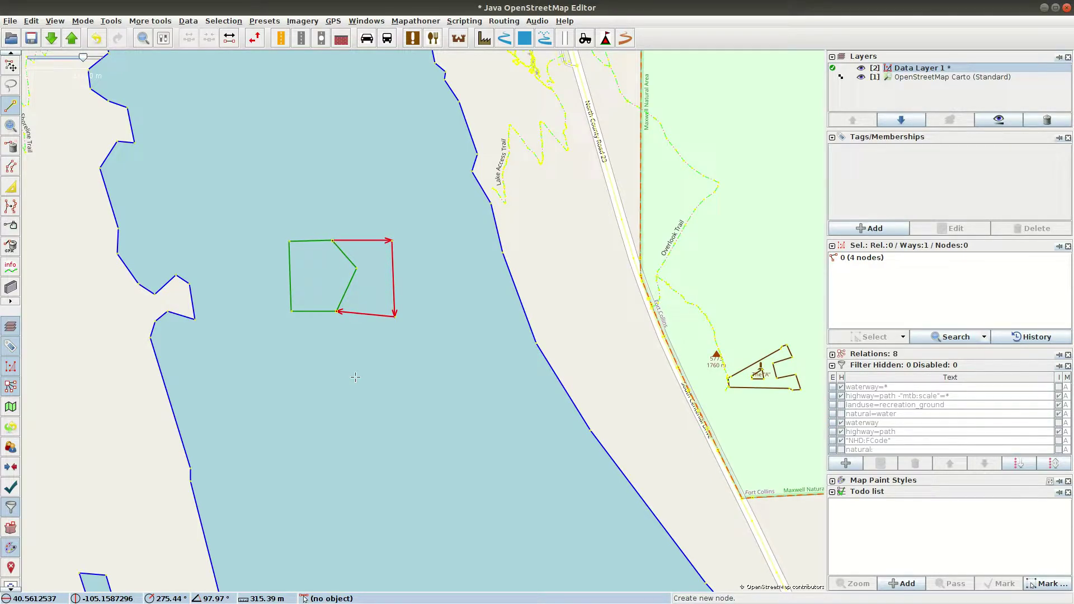
# Select the new way and the shared edge and create a multipolygon from them.
pyautogui.press('Escape')
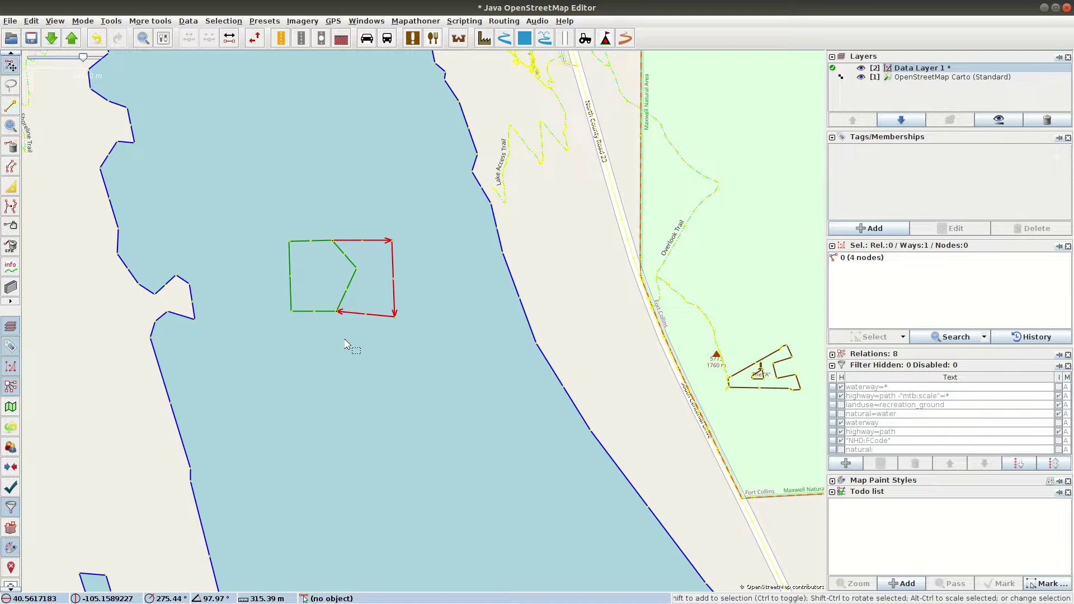
pyautogui.keyDown('shift'); pyautogui.click(345, 305); pyautogui.keyUp('shift')
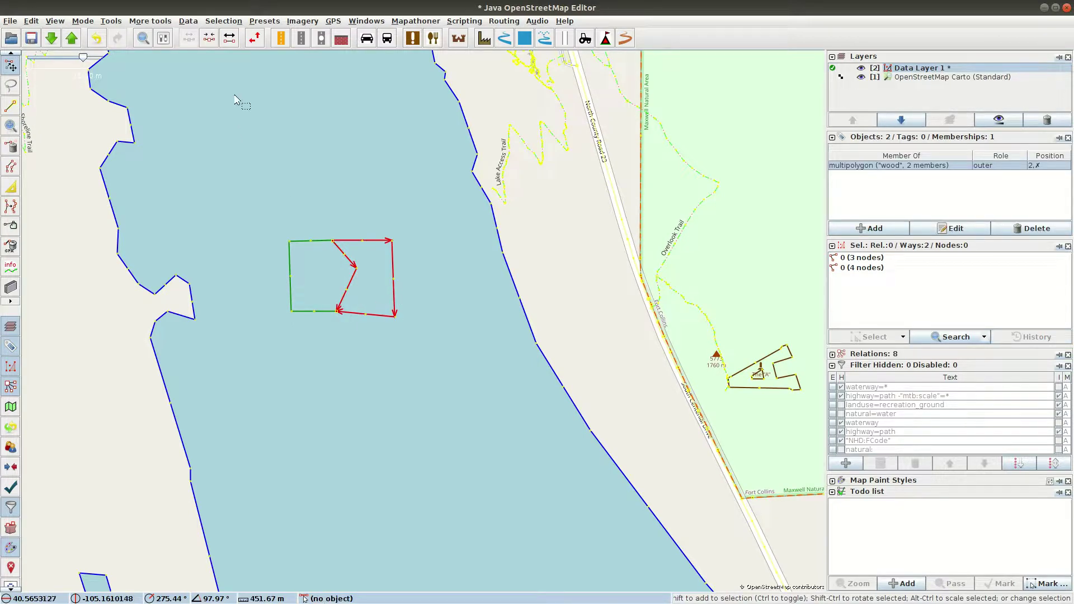
pyautogui.click(111, 22)
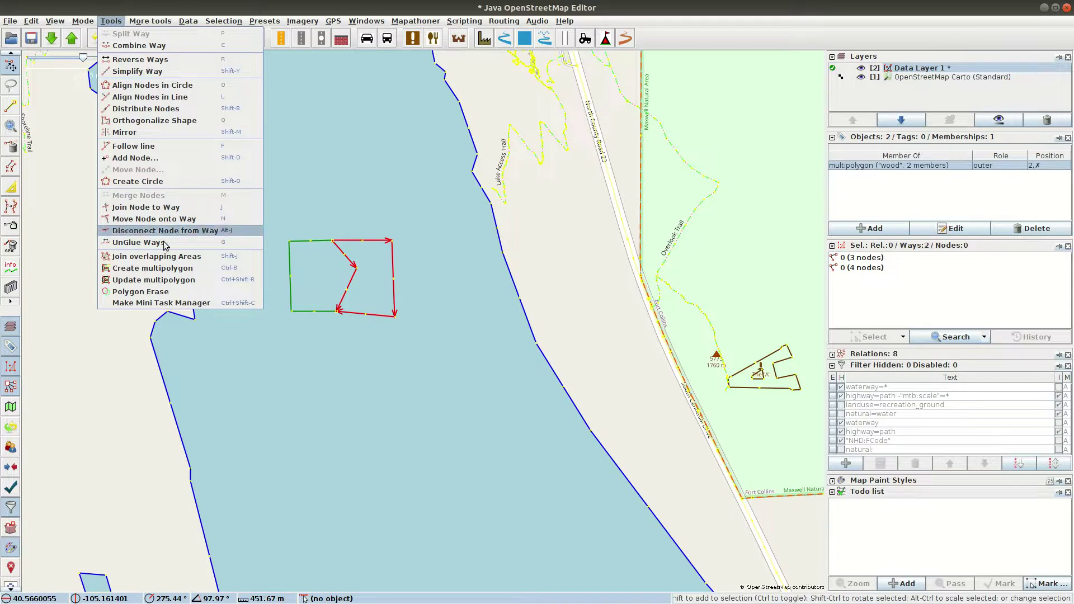
pyautogui.click(173, 273)
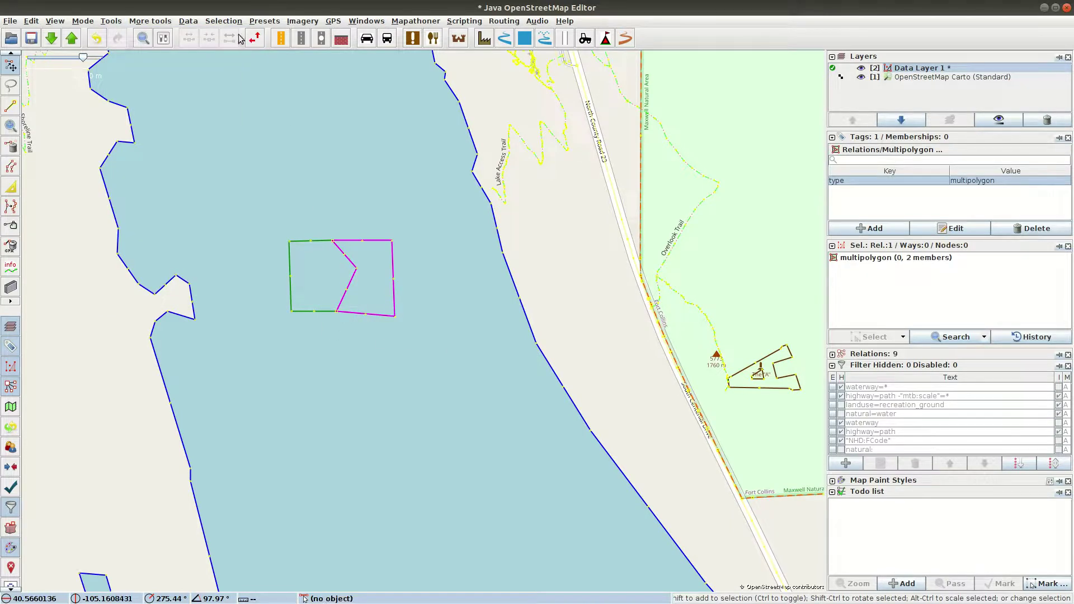
# Tag the new multipolygon landuse=farmland with the Land use > Farmland preset, then deselect.
pyautogui.click(273, 25)
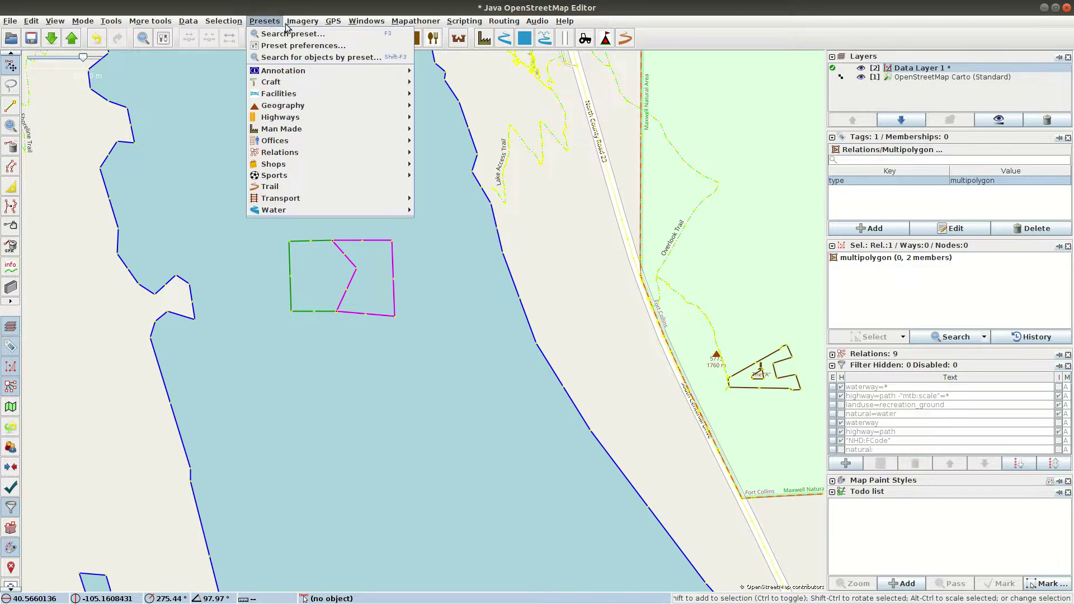
pyautogui.moveTo(287, 27)
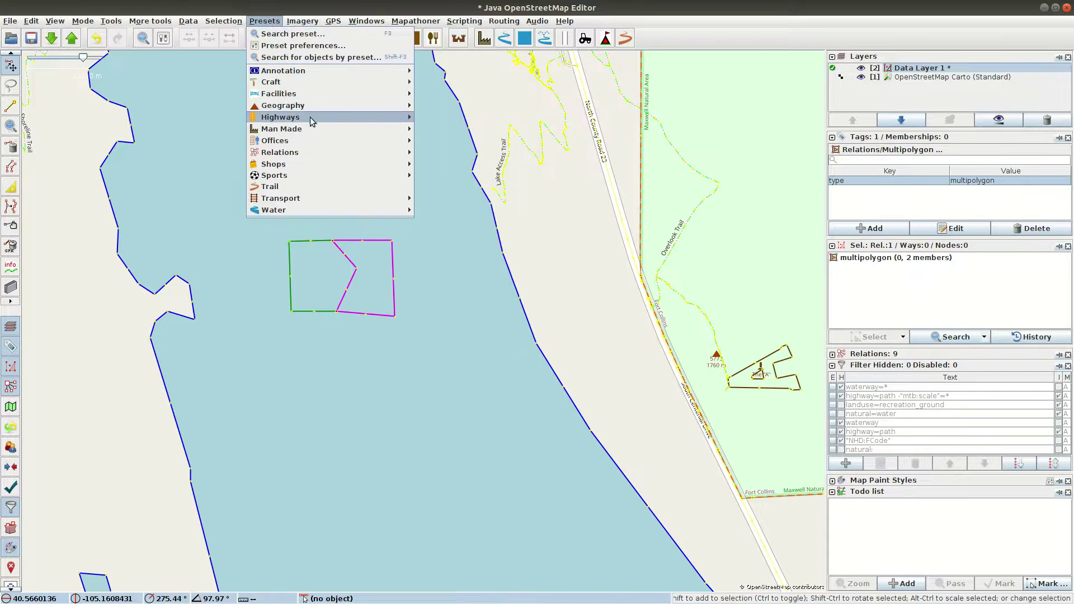
pyautogui.moveTo(312, 106)
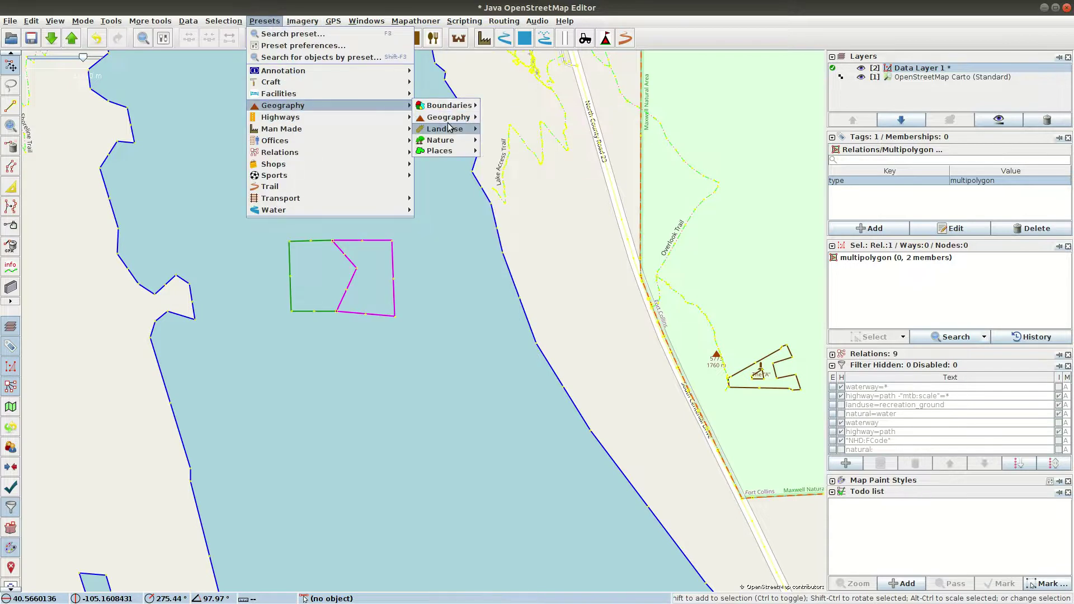
pyautogui.moveTo(451, 128)
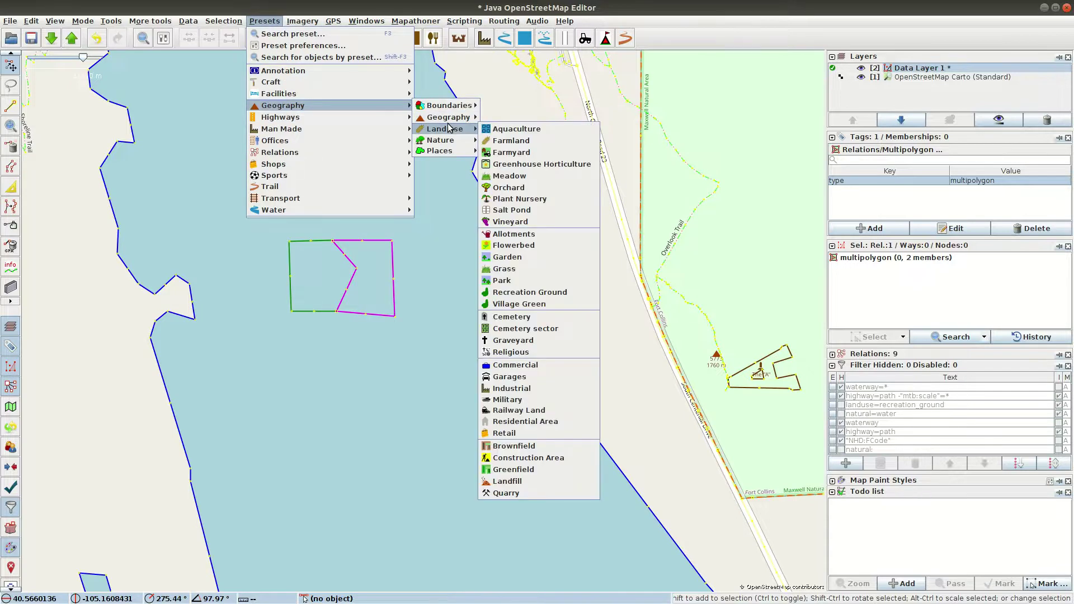
pyautogui.click(508, 142)
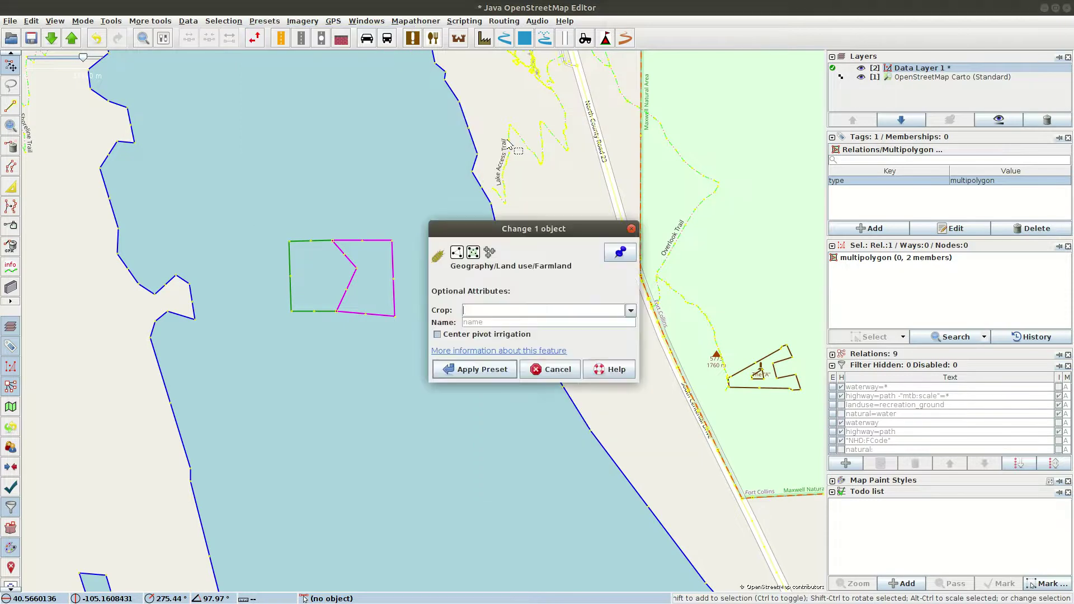
pyautogui.click(502, 372)
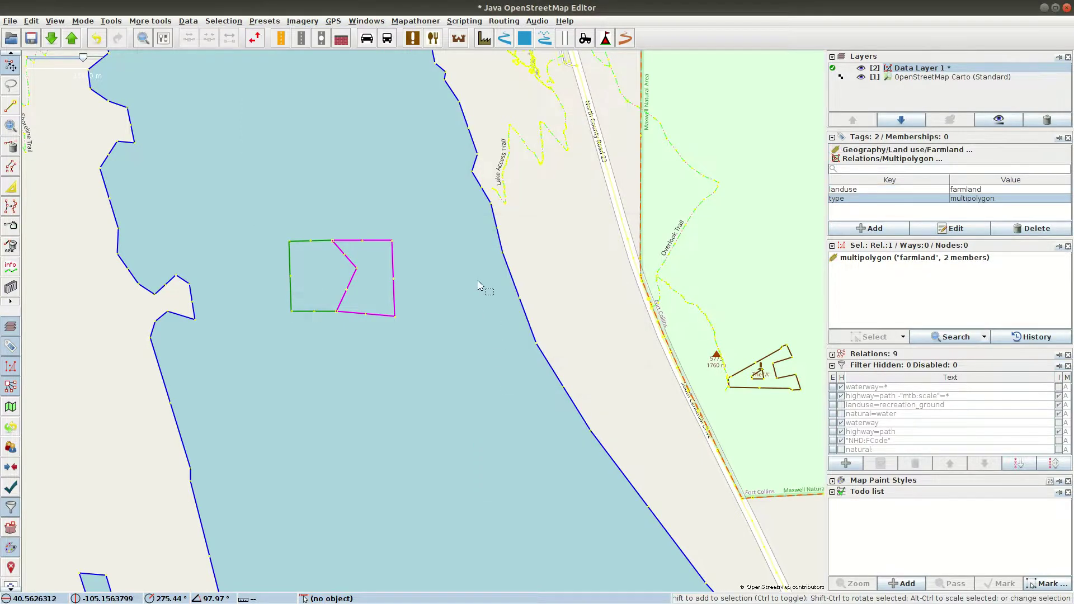
pyautogui.click(416, 311)
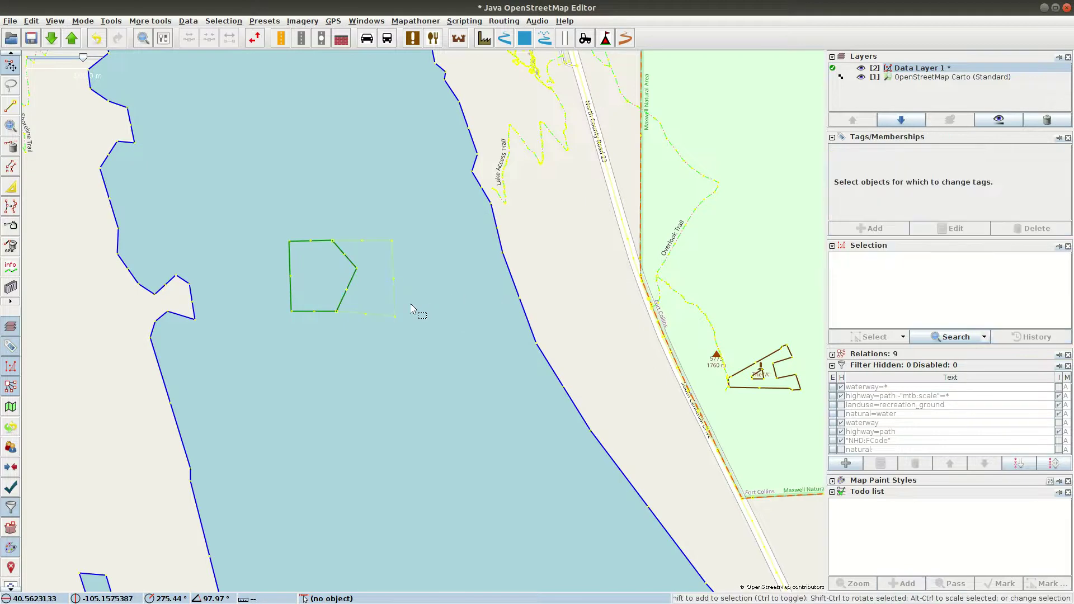
pyautogui.click(380, 305)
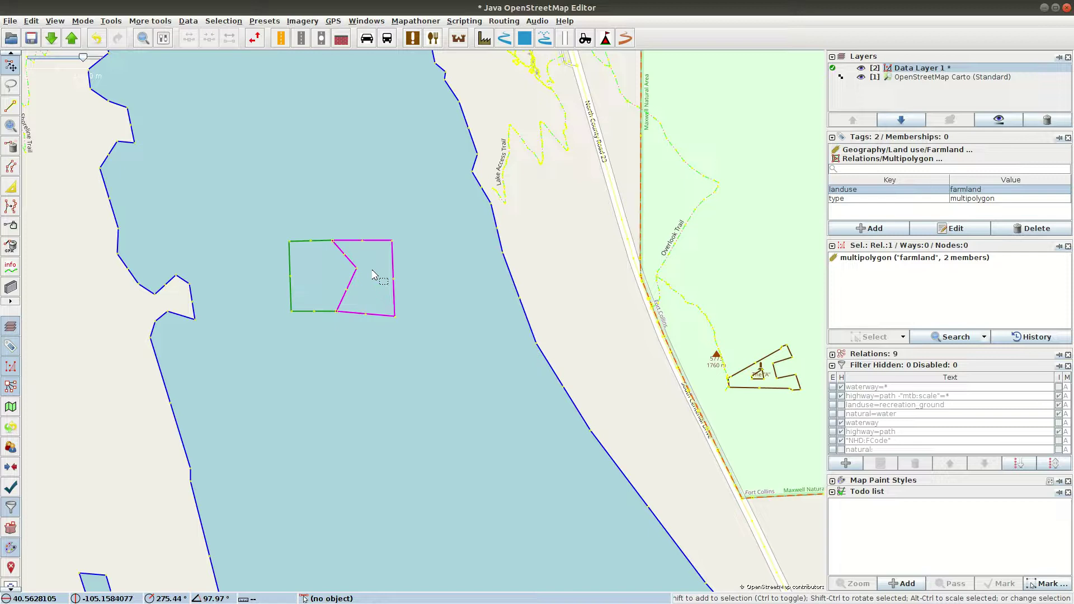
pyautogui.click(328, 295)
pyautogui.click(326, 292)
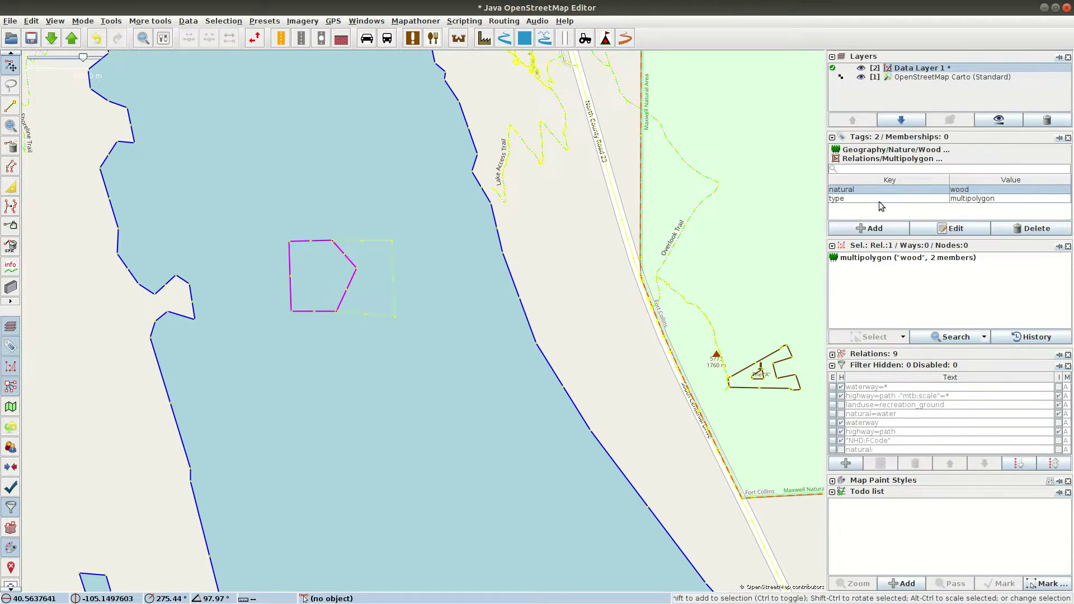
pyautogui.click(339, 358)
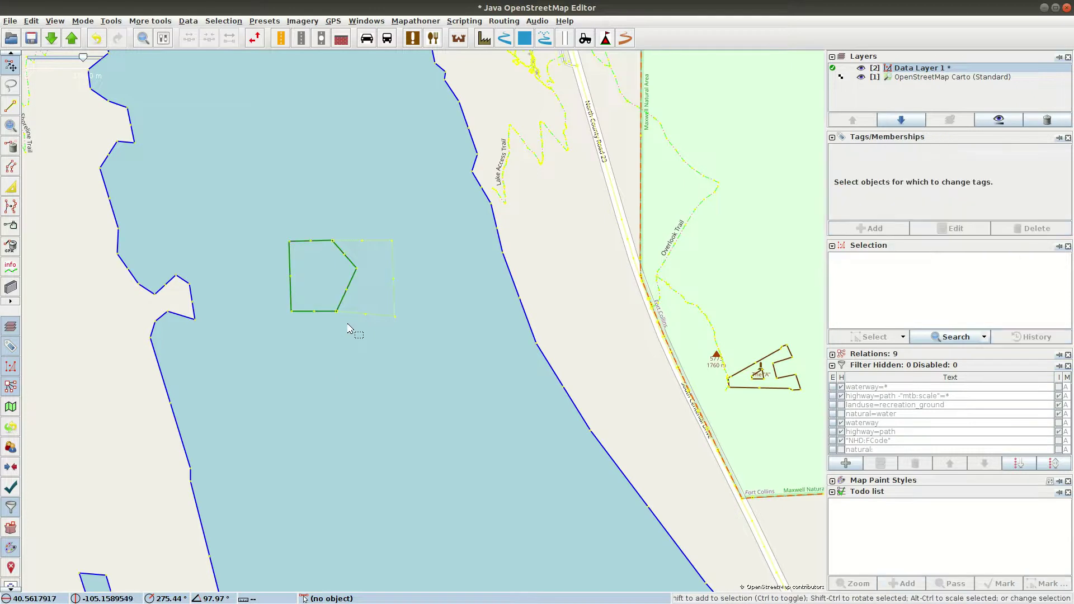
pyautogui.click(357, 295)
pyautogui.click(352, 289)
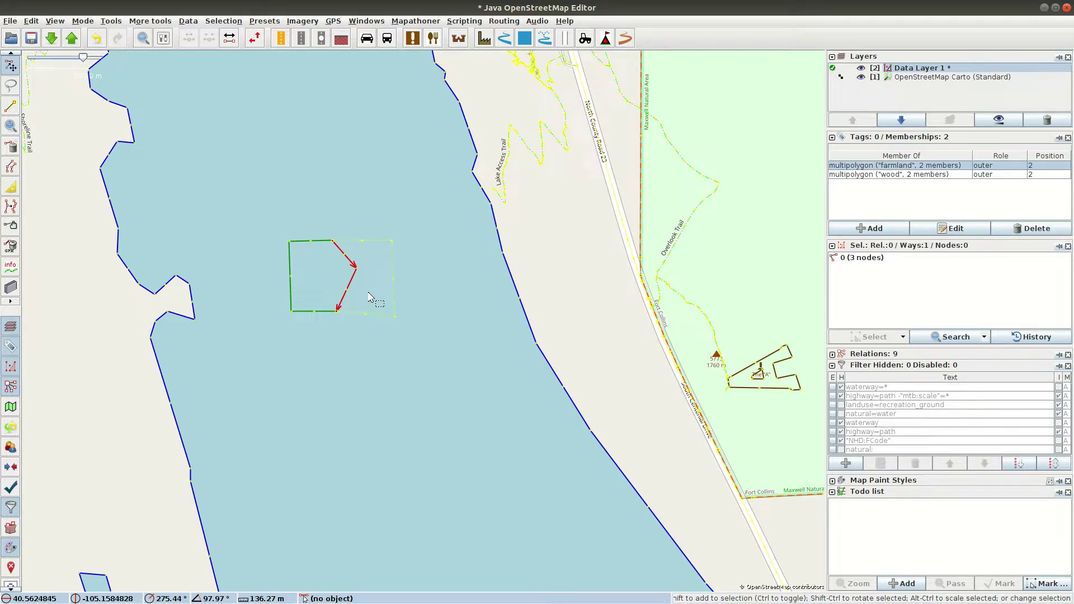
pyautogui.click(364, 358)
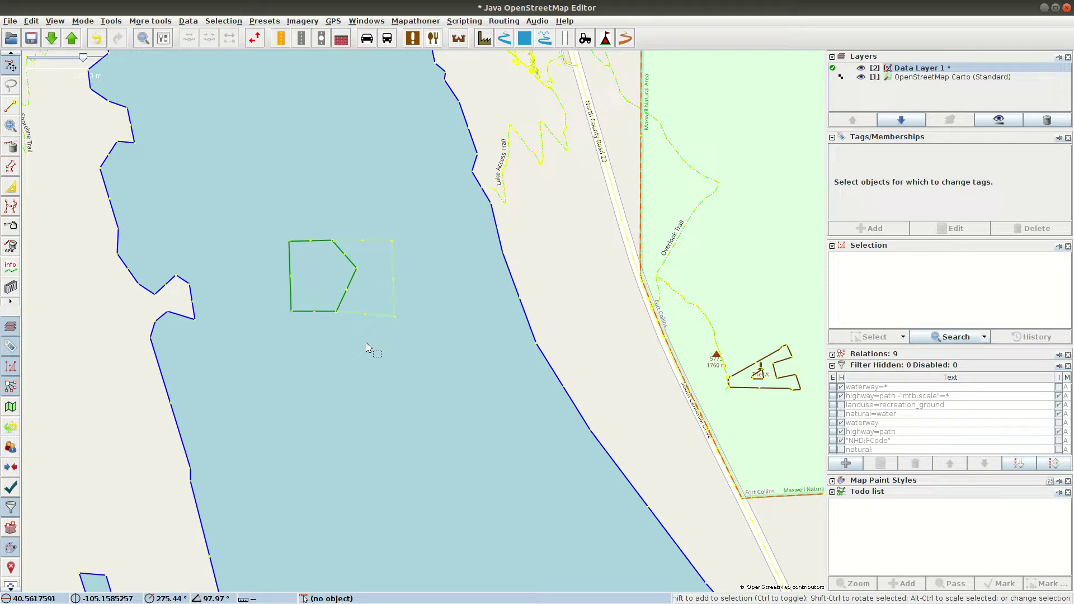
# Select the shared wood/farmland edge and shift its middle node left to straighten the boundary.
pyautogui.moveTo(360, 292); pyautogui.dragTo(318, 271)
pyautogui.click(349, 287)
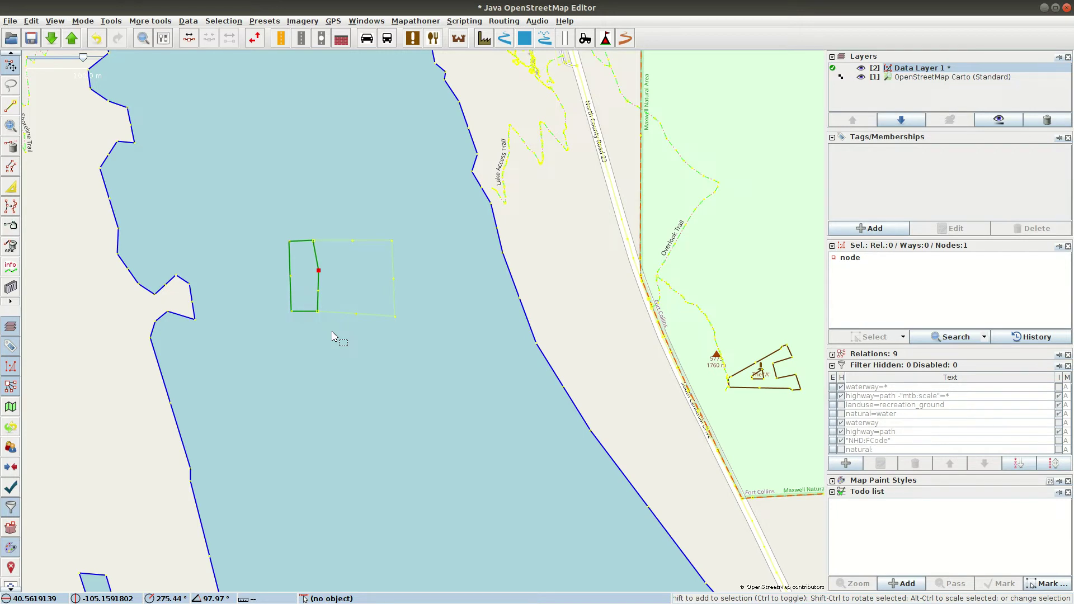
# Box-select all ways and nodes of the wood and farmland areas and delete them.
pyautogui.click(343, 344)
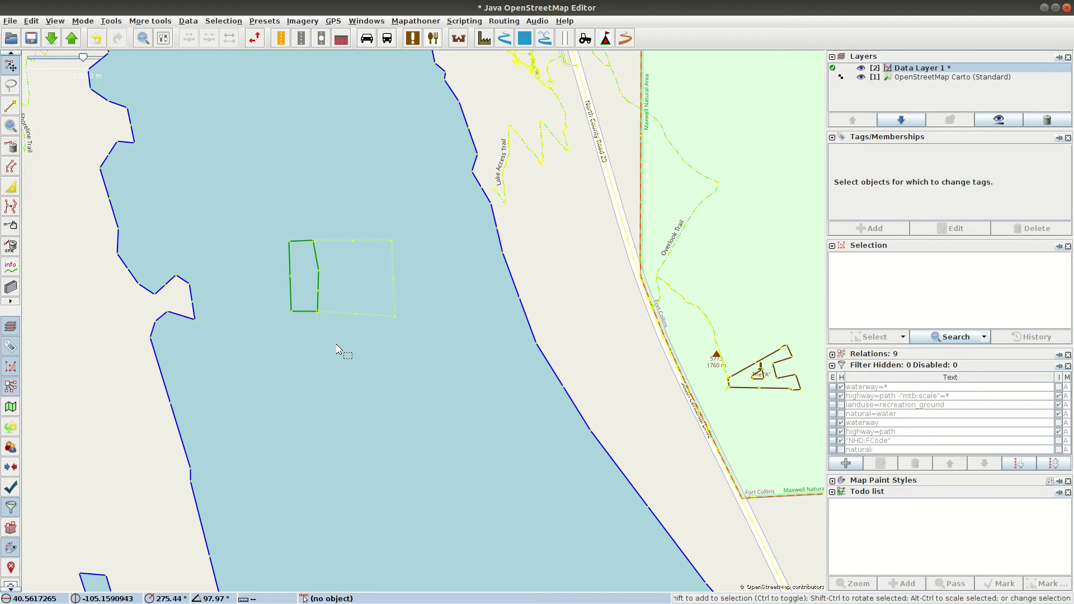
pyautogui.moveTo(251, 179); pyautogui.dragTo(449, 354)
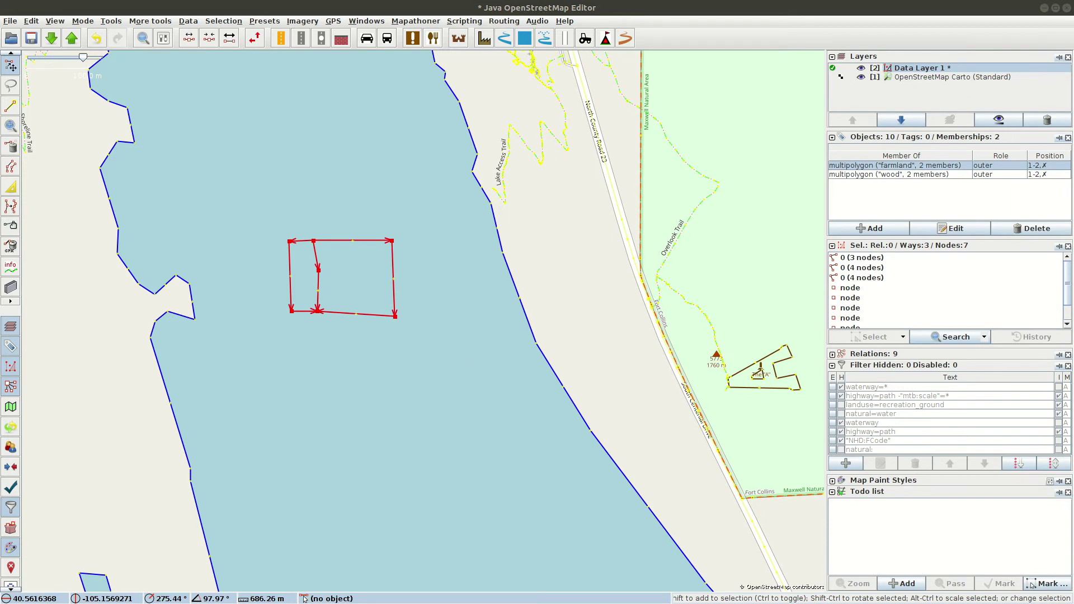
pyautogui.press('Delete')
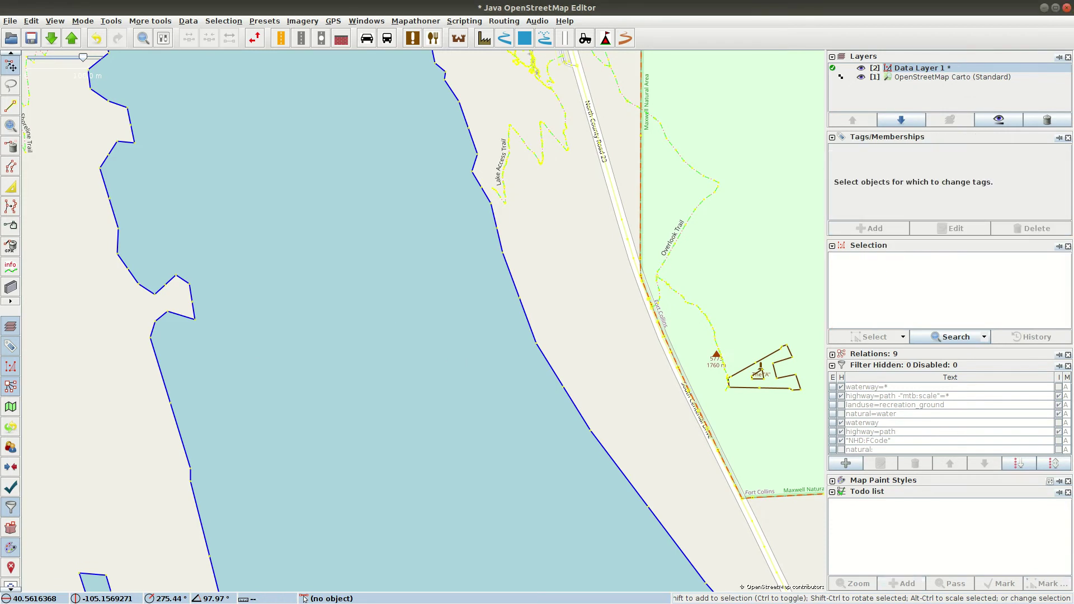